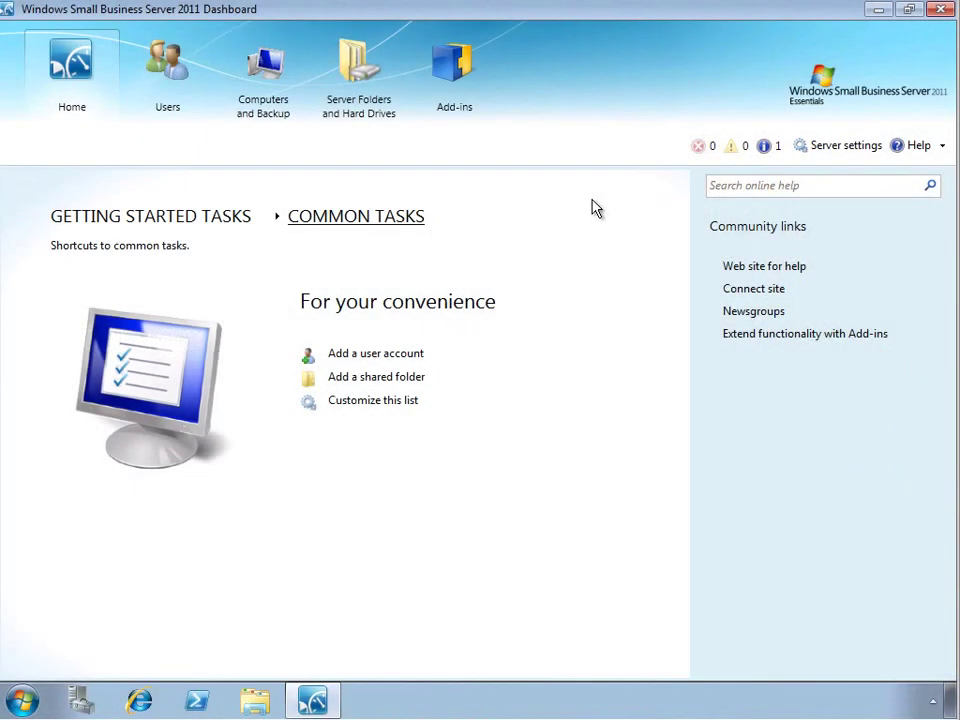
- Open the properties of the D: hard drive from the server's list of hard drives
{"action": "left_click", "coordinate": [375, 118]}
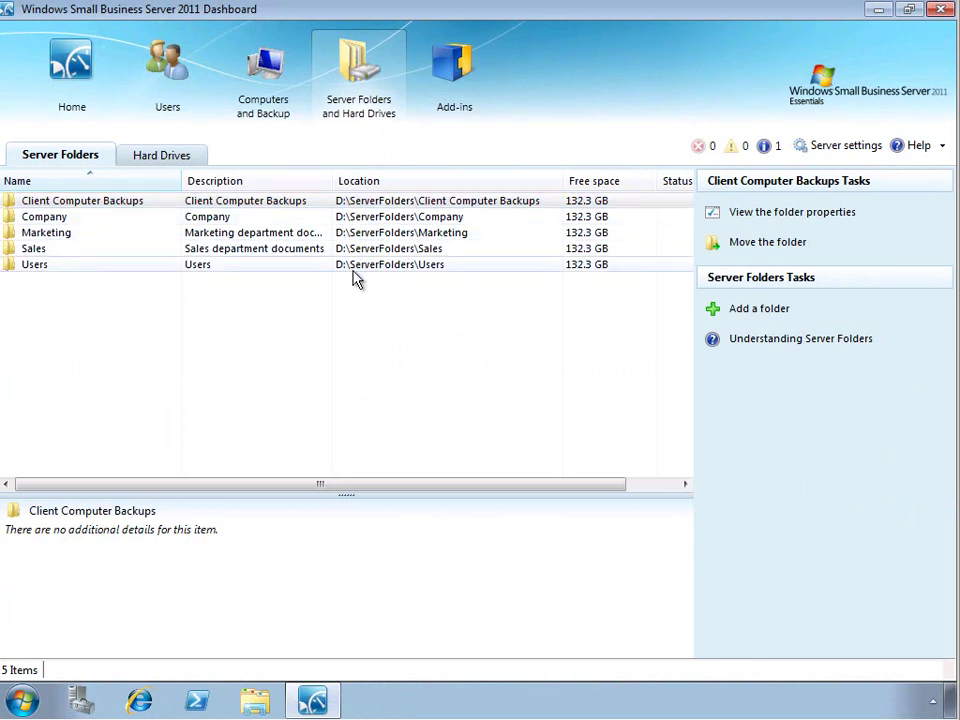
{"action": "left_click", "coordinate": [184, 160]}
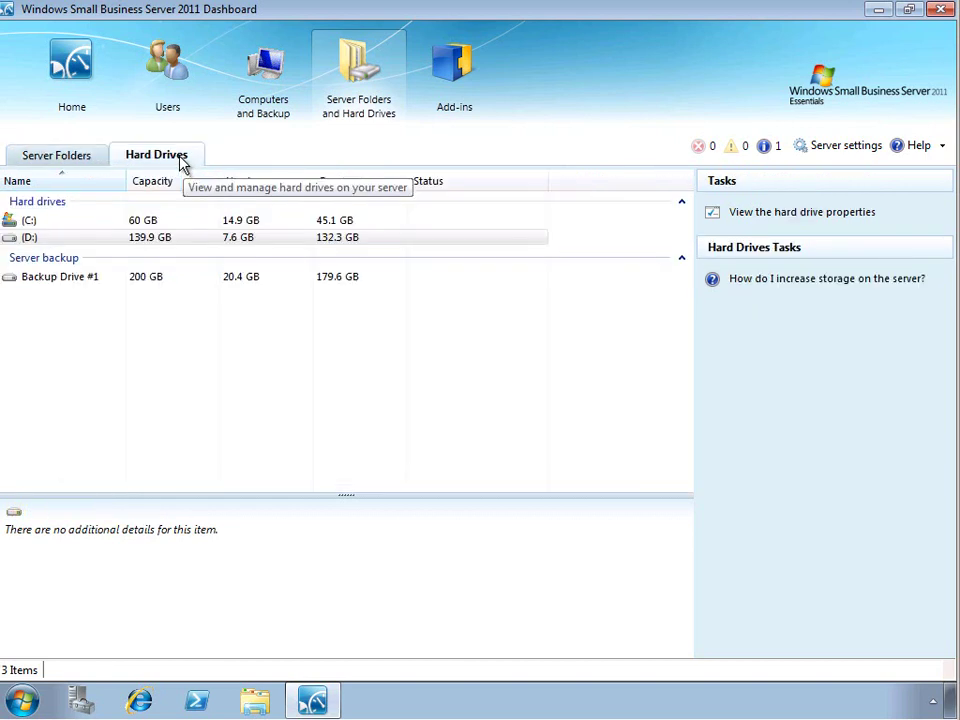
{"action": "left_click", "coordinate": [157, 222]}
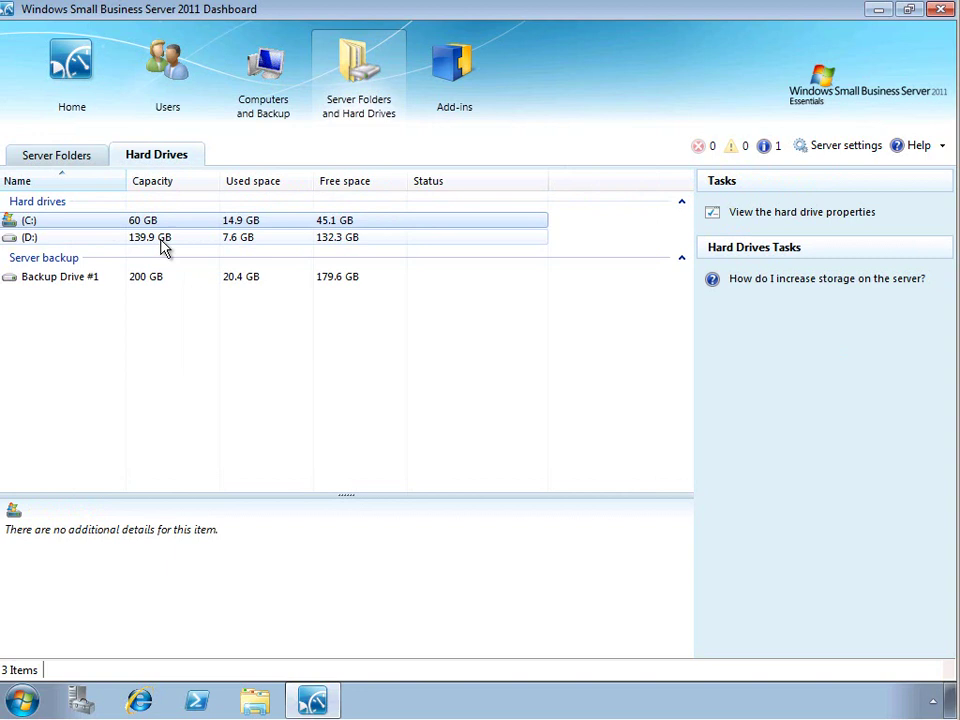
{"action": "left_click", "coordinate": [165, 247]}
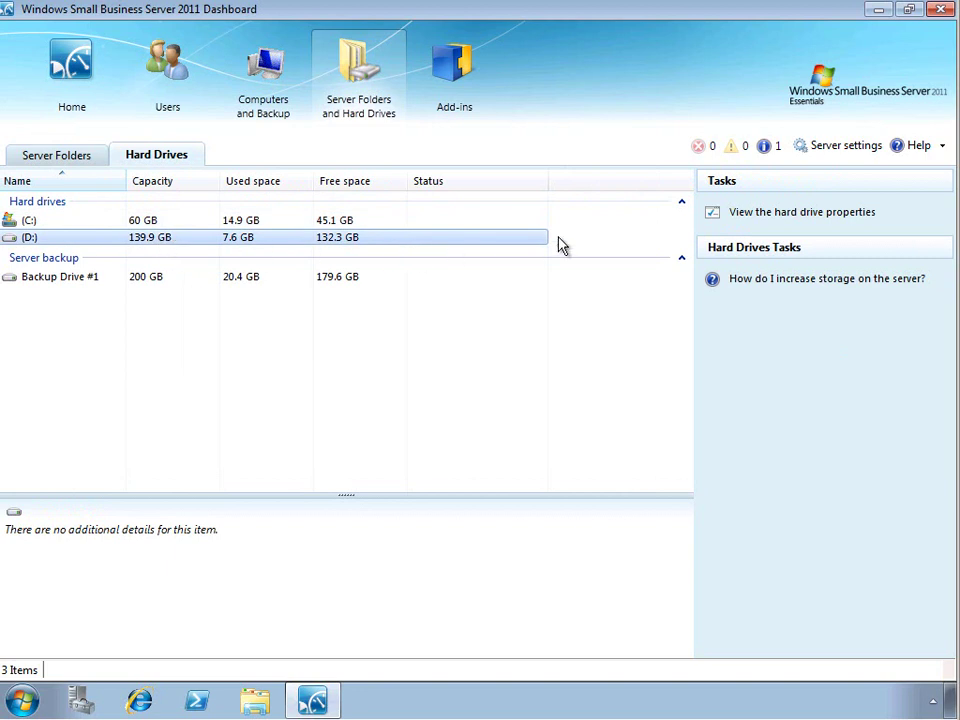
{"action": "left_click", "coordinate": [736, 216]}
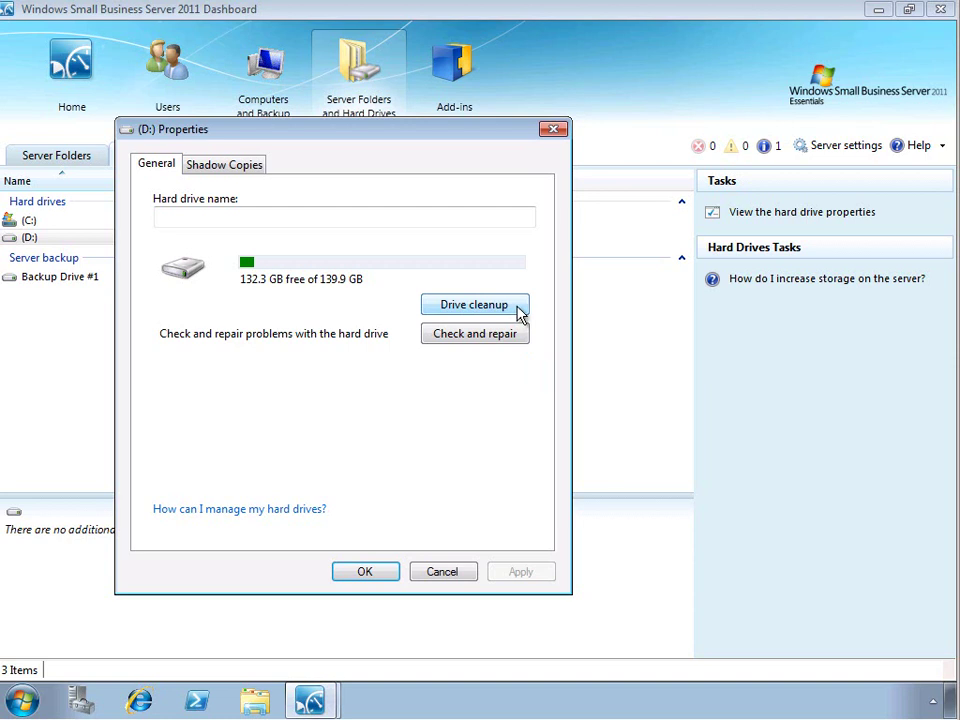
- Check and automatically repair the D: drive, read through the repair details, and review its Shadow Copies settings
{"action": "left_click", "coordinate": [515, 340]}
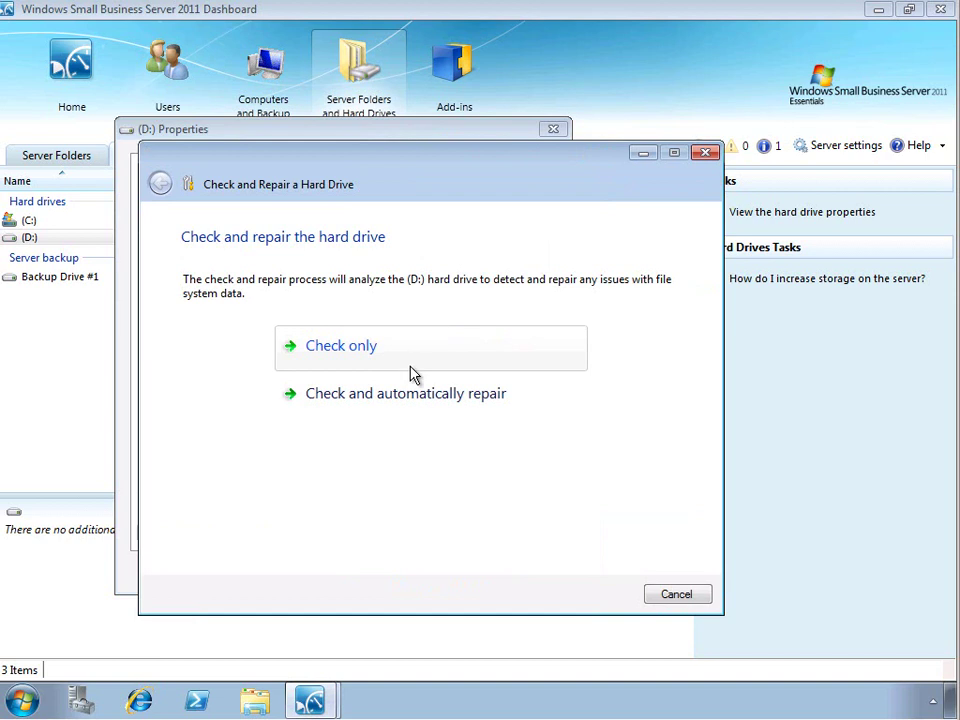
{"action": "left_click", "coordinate": [421, 403]}
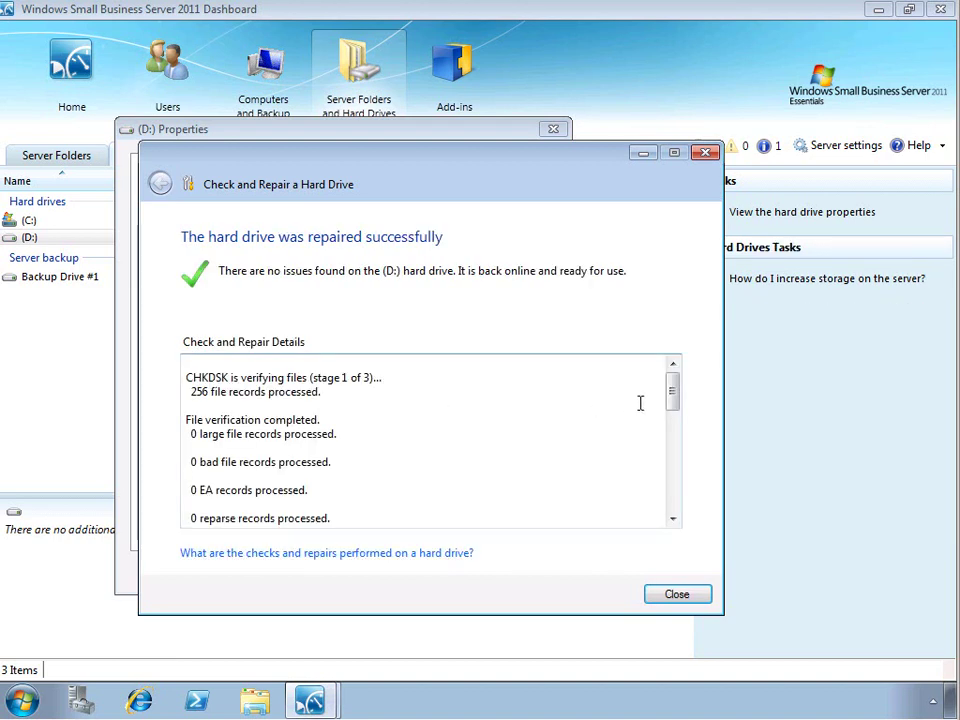
{"action": "left_click_drag", "start_coordinate": [673, 400], "coordinate": [671, 446]}
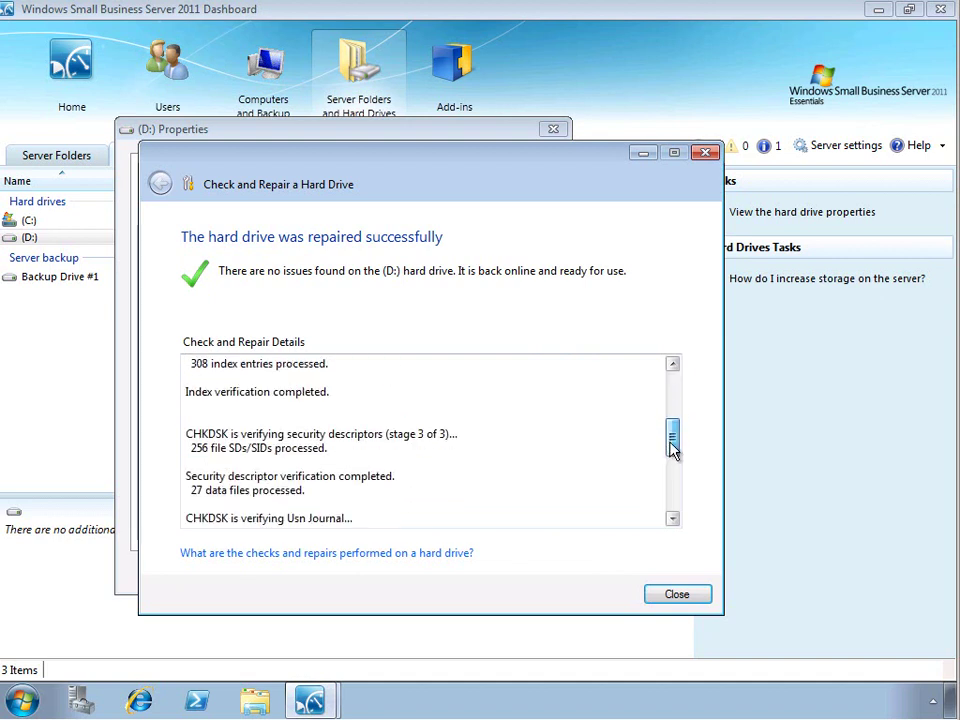
{"action": "left_click", "coordinate": [678, 595]}
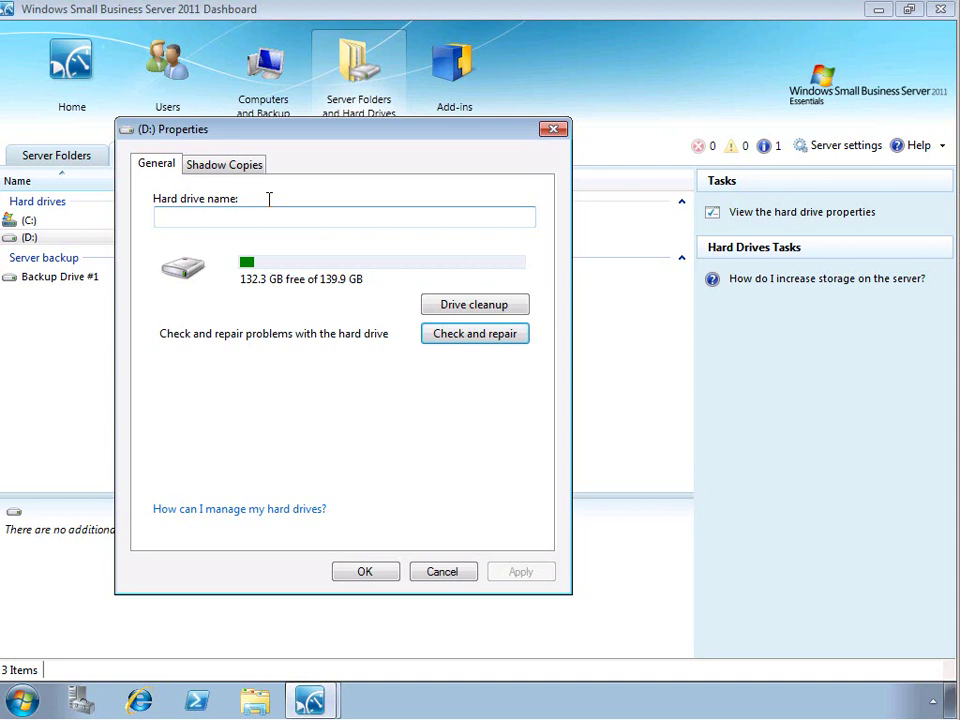
{"action": "left_click", "coordinate": [251, 168]}
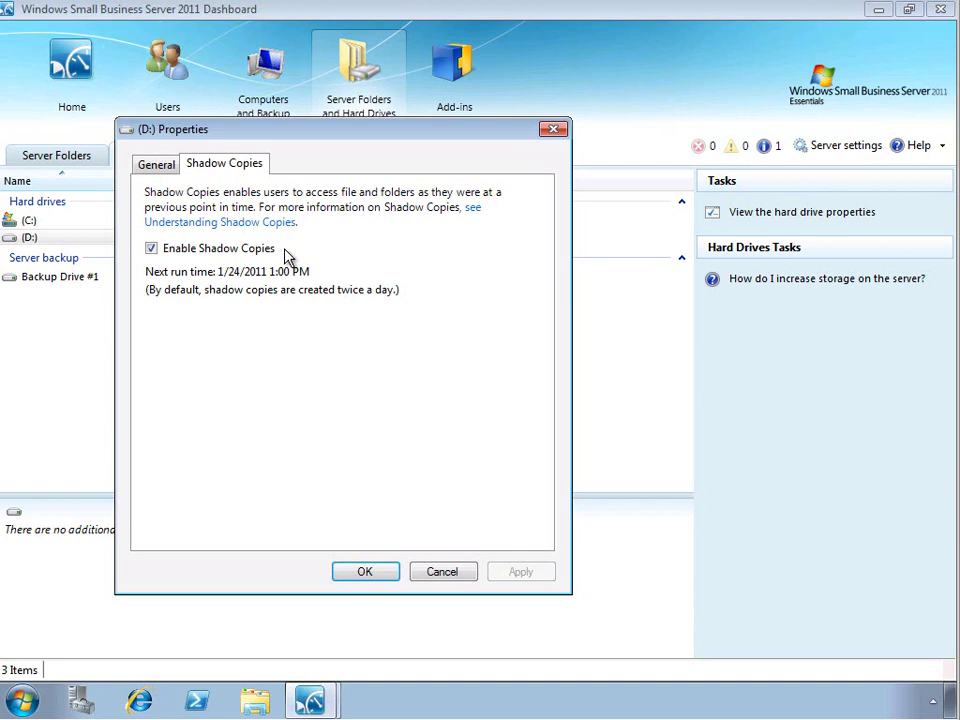
{"action": "left_click", "coordinate": [367, 572]}
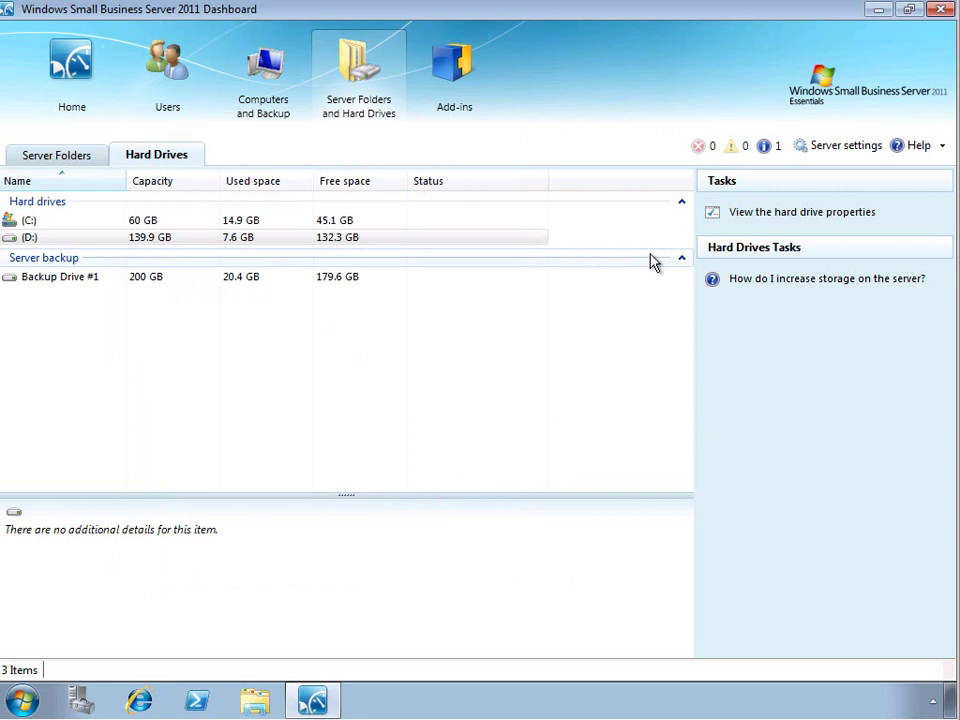
- Format the unformatted 200 GB Msft Virtual Disk SCSI Disk Device from its alert, and select the new E: drive among the hard drives
{"action": "left_click", "coordinate": [768, 147]}
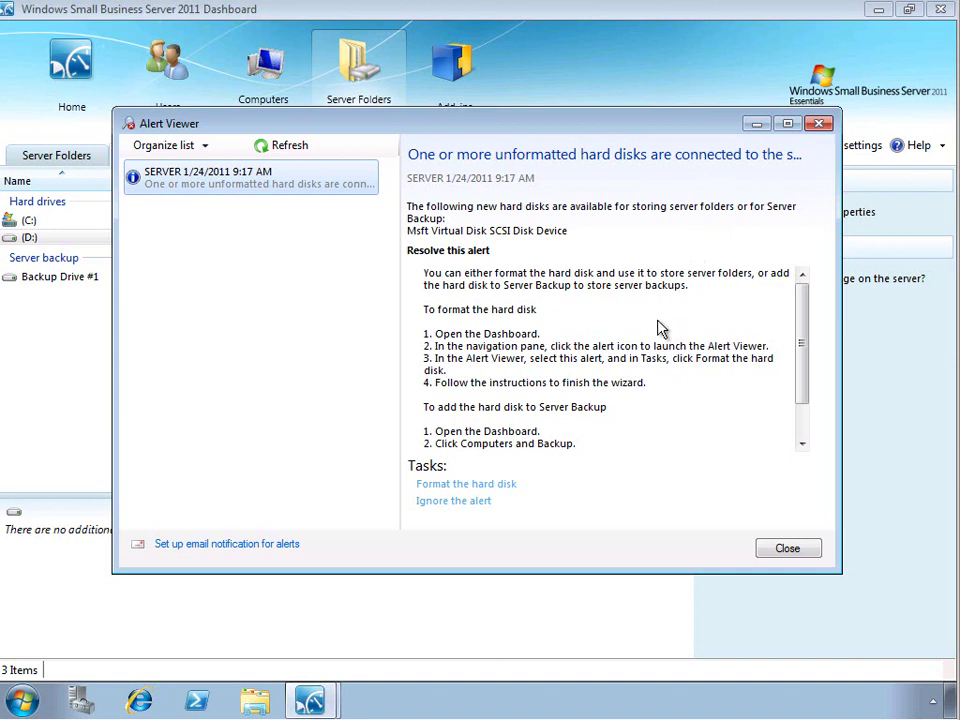
{"action": "left_click", "coordinate": [509, 487]}
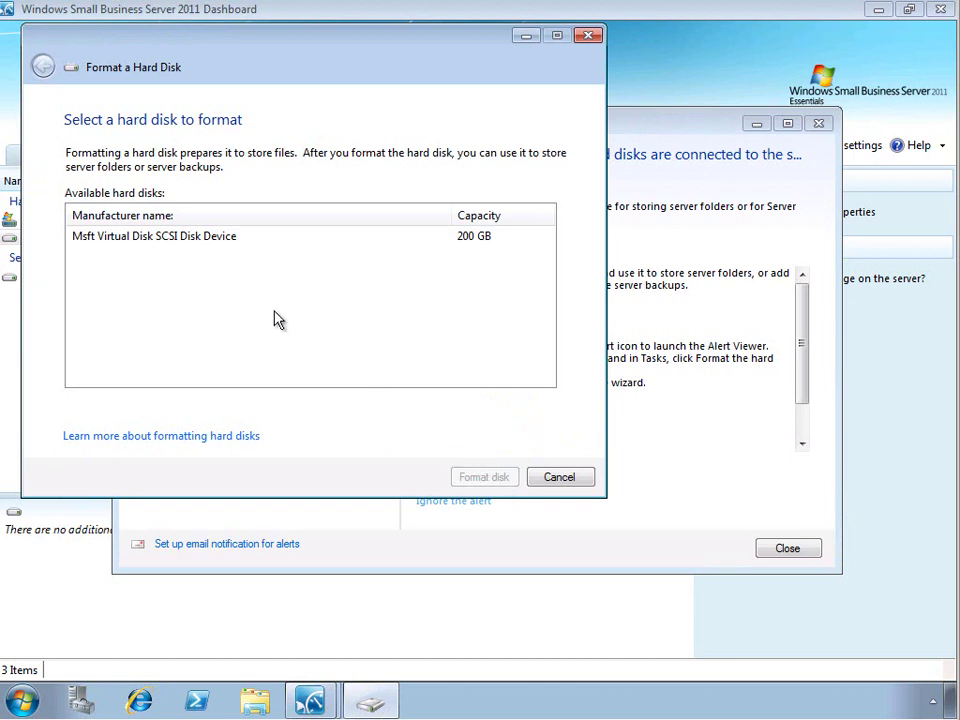
{"action": "left_click", "coordinate": [222, 247]}
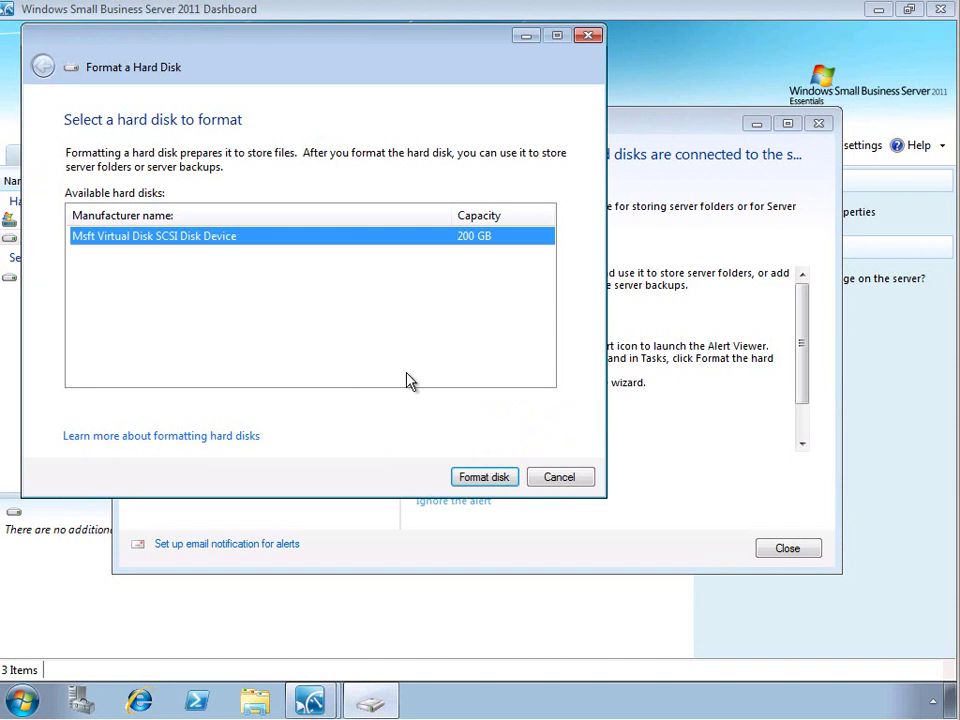
{"action": "left_click", "coordinate": [485, 478]}
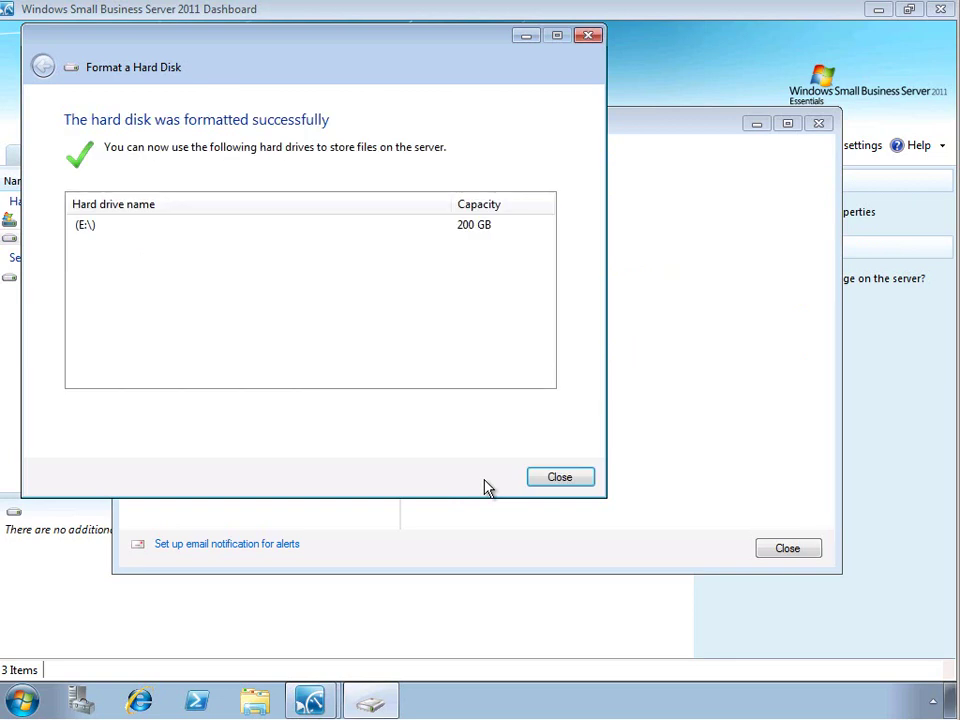
{"action": "left_click", "coordinate": [537, 483]}
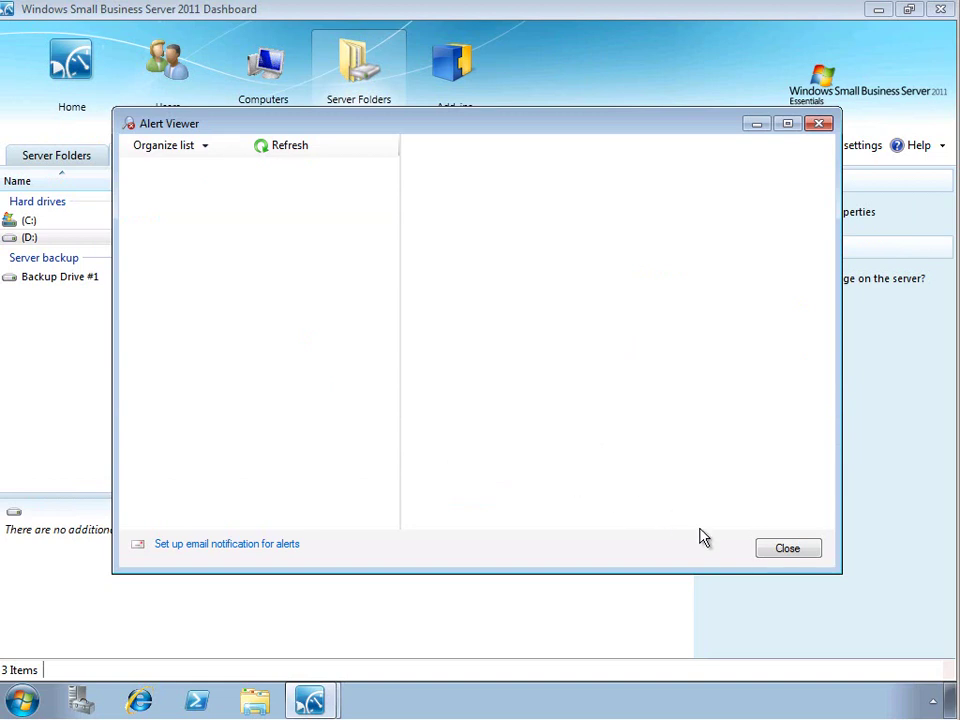
{"action": "left_click", "coordinate": [786, 549]}
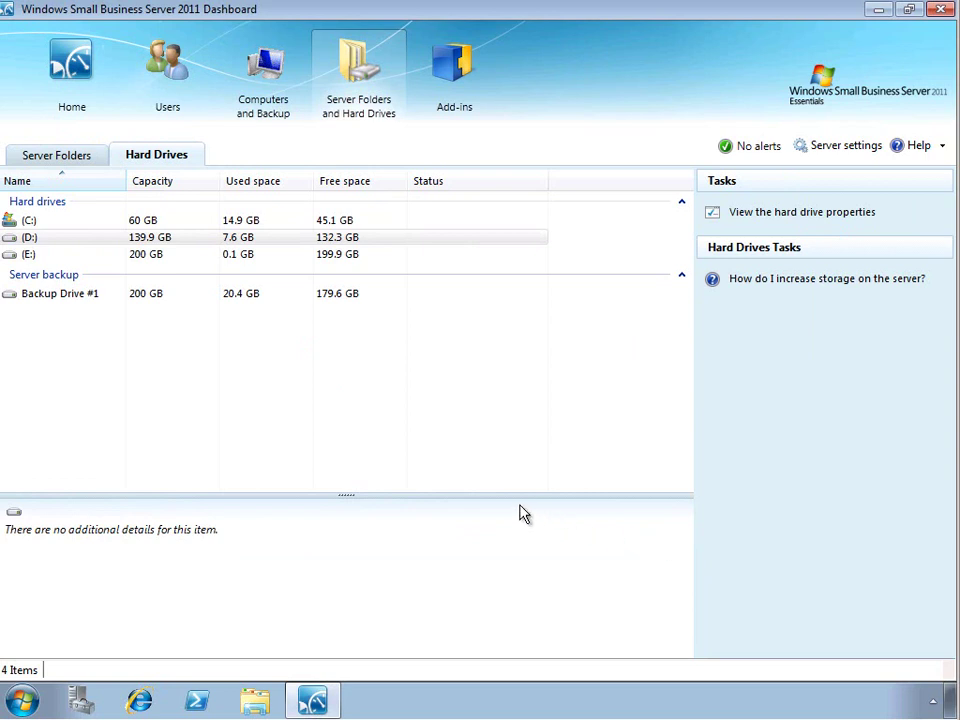
{"action": "left_click", "coordinate": [258, 259]}
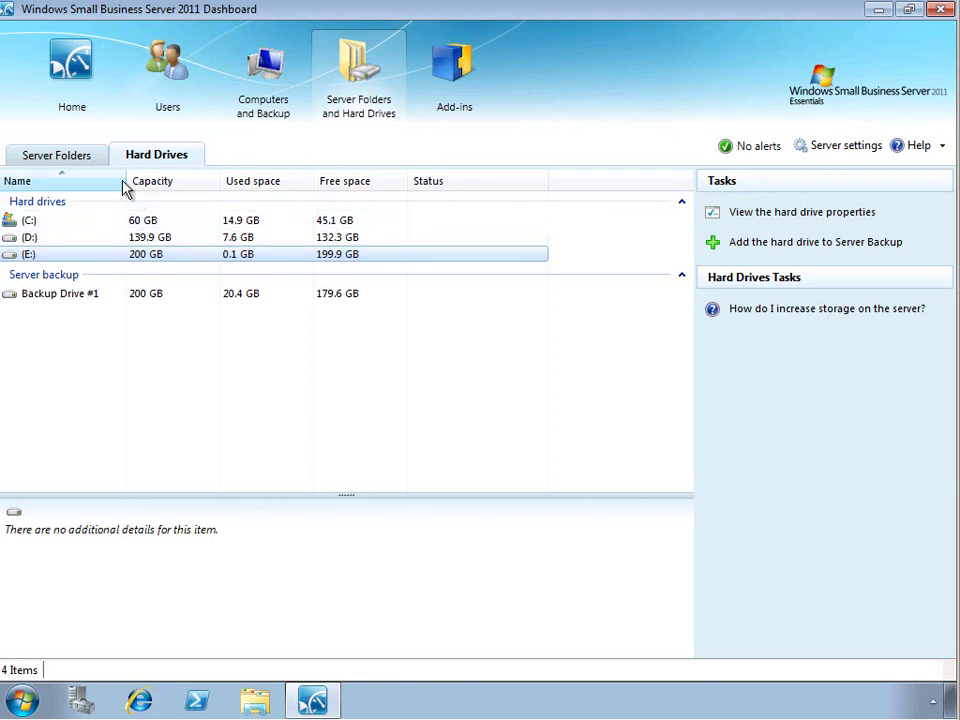
- Move the Marketing server folder to E:\ServerFolders\Marketing
{"action": "left_click", "coordinate": [92, 163]}
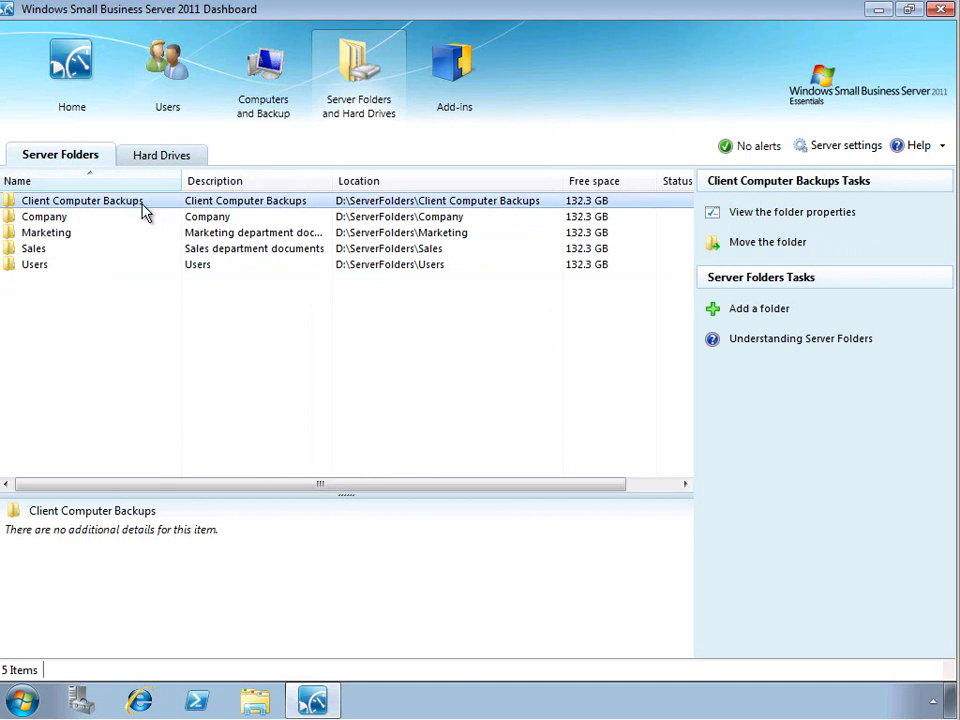
{"action": "left_click", "coordinate": [253, 236]}
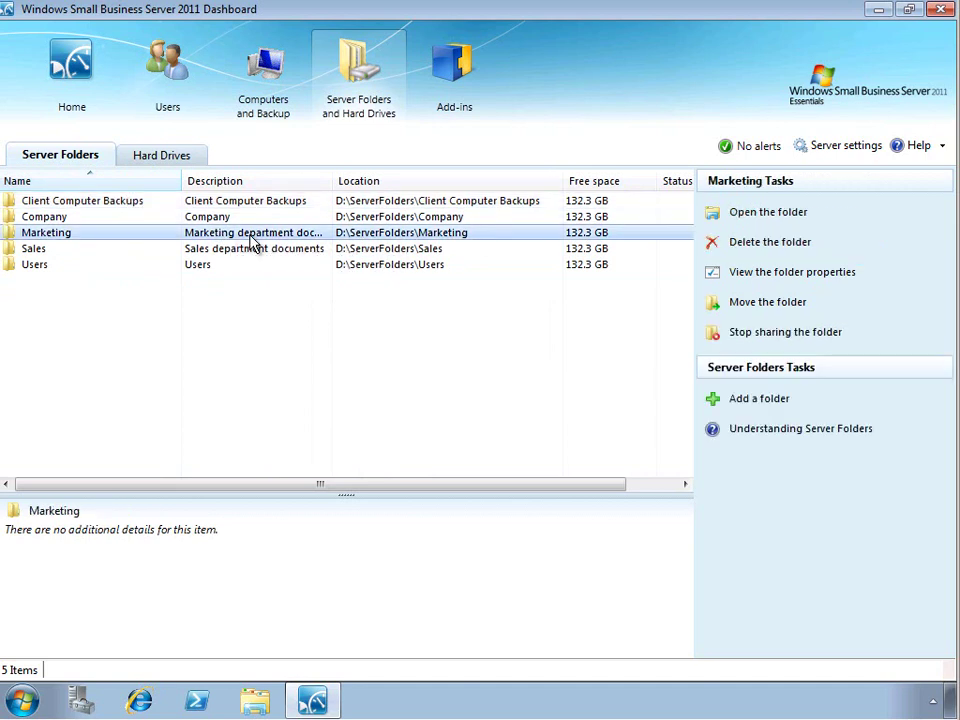
{"action": "left_click", "coordinate": [743, 304]}
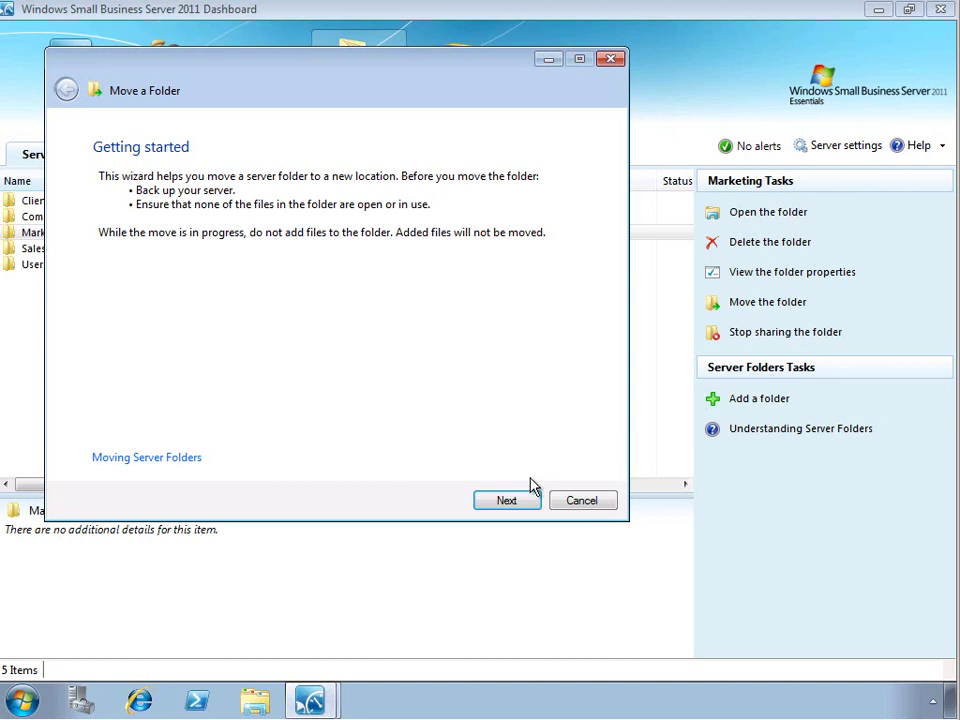
{"action": "left_click", "coordinate": [507, 500]}
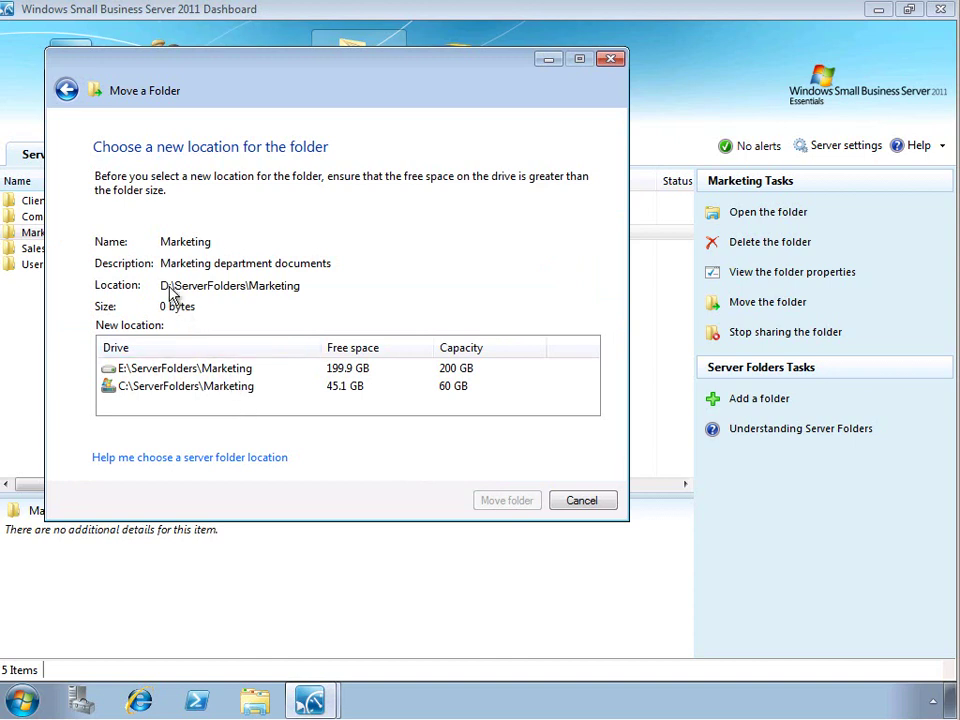
{"action": "left_click", "coordinate": [235, 371]}
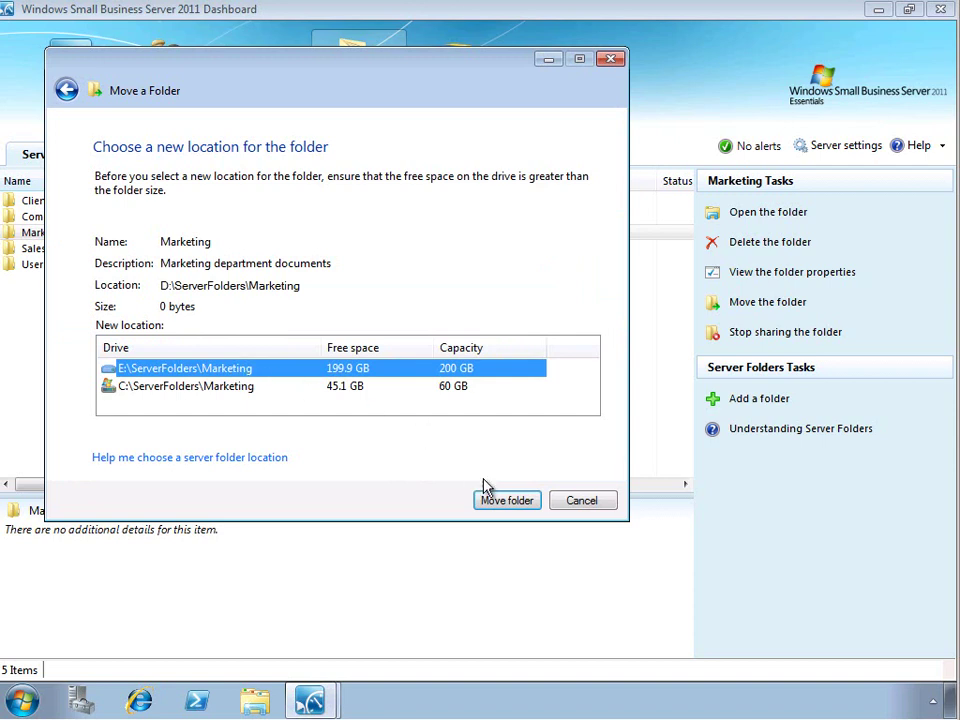
{"action": "left_click", "coordinate": [497, 505]}
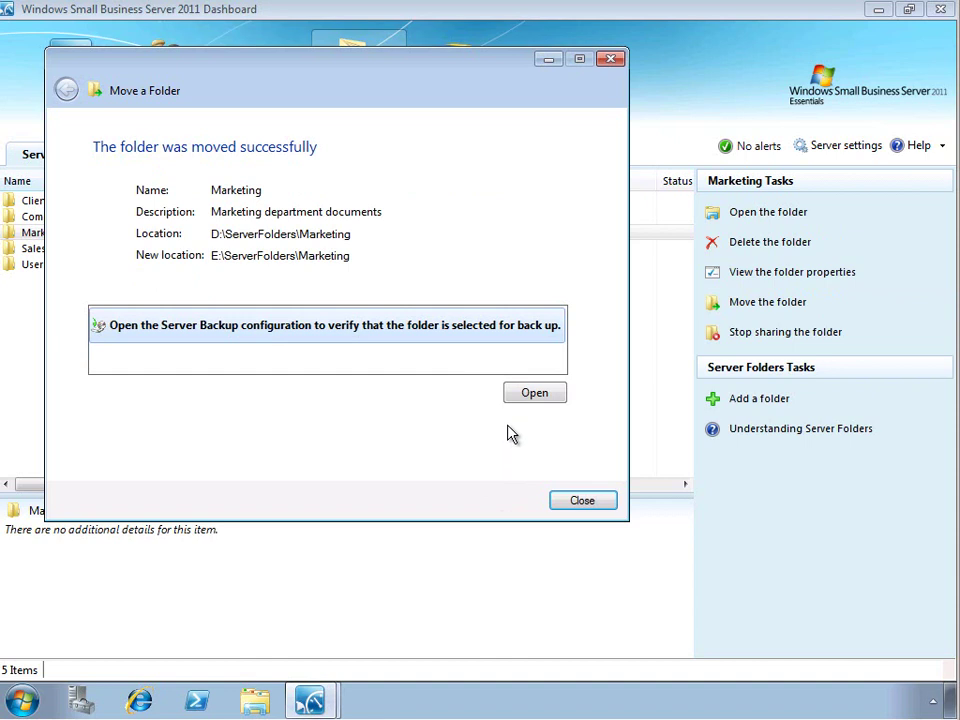
- Add the whole Local Disk (E:) to the Server Backup items, keeping Backup Drive #1 as destination and the 12:00 AM schedule
{"action": "left_click", "coordinate": [522, 398]}
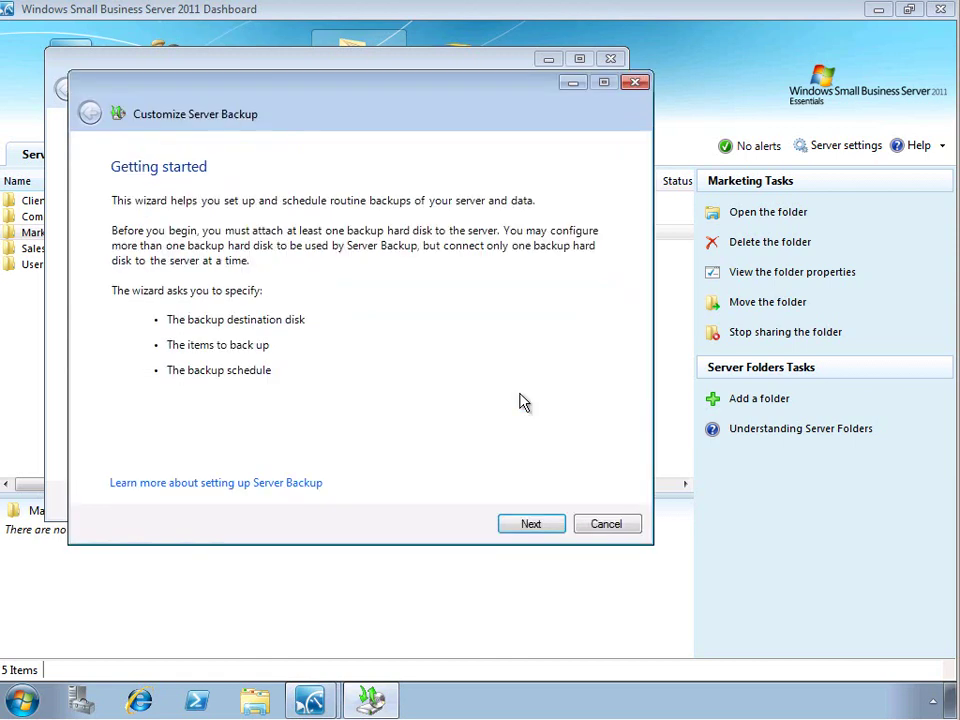
{"action": "left_click", "coordinate": [540, 526]}
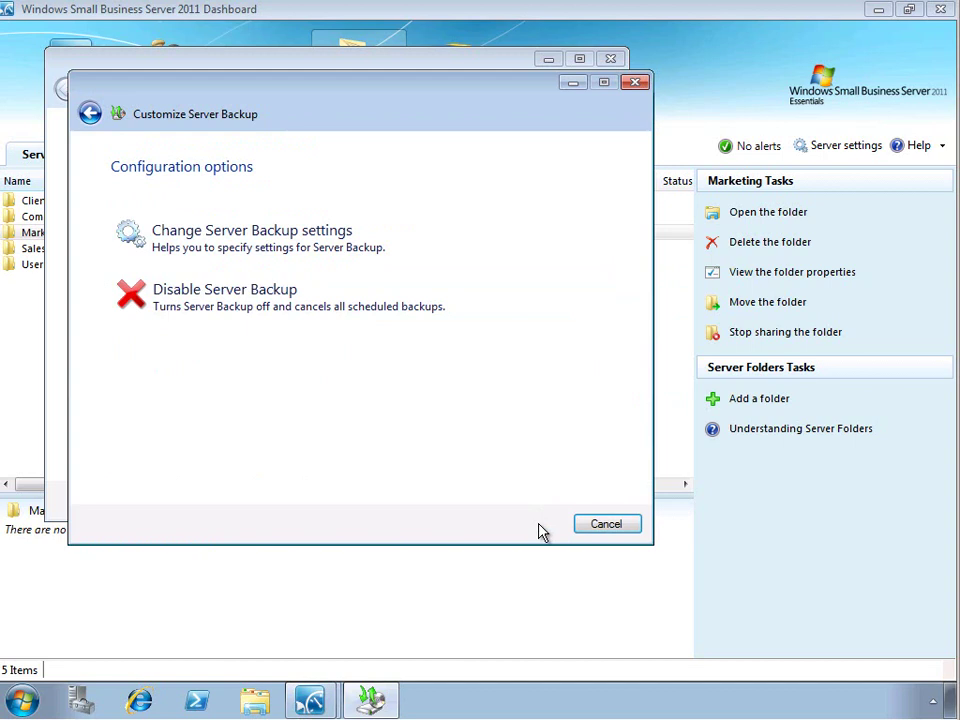
{"action": "left_click", "coordinate": [316, 252]}
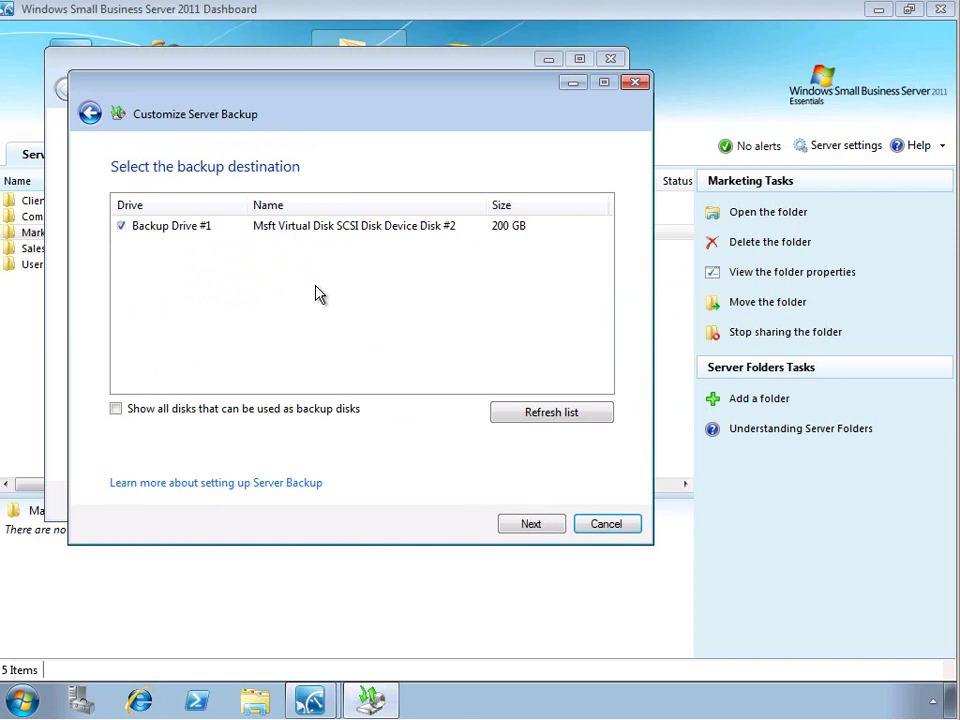
{"action": "left_click", "coordinate": [530, 524]}
{"action": "left_click", "coordinate": [530, 524]}
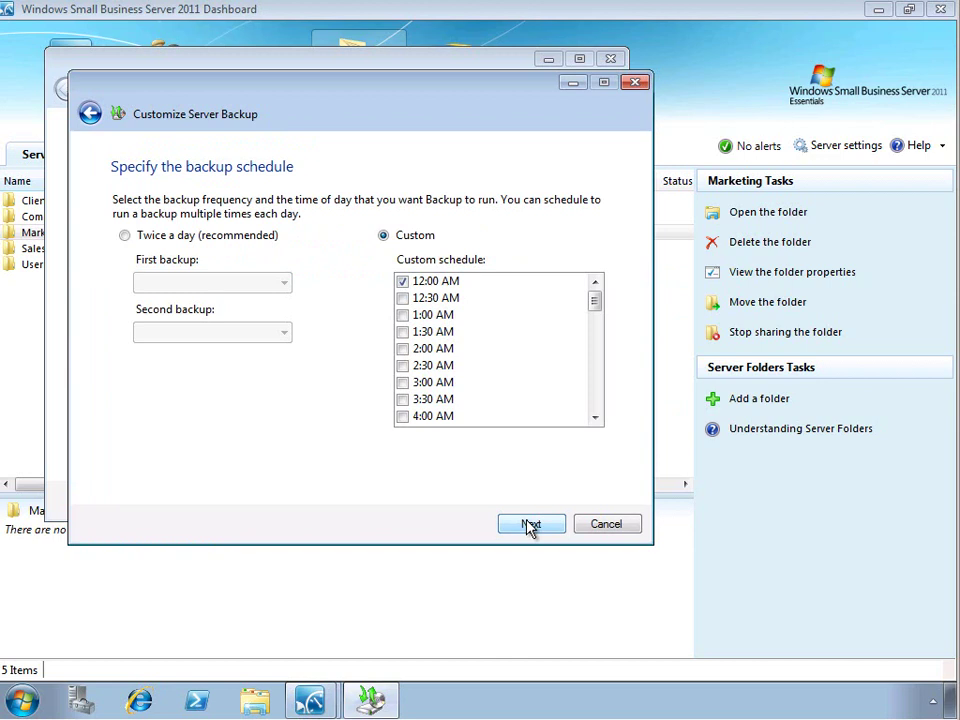
{"action": "left_click", "coordinate": [529, 522]}
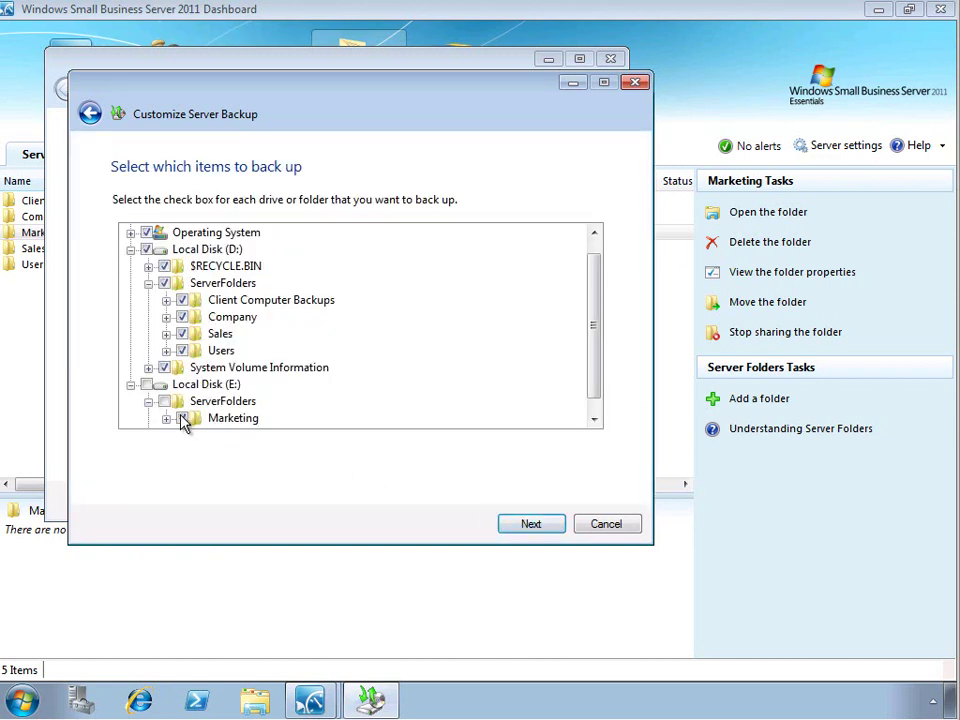
{"action": "left_click", "coordinate": [147, 385]}
{"action": "left_click", "coordinate": [525, 525]}
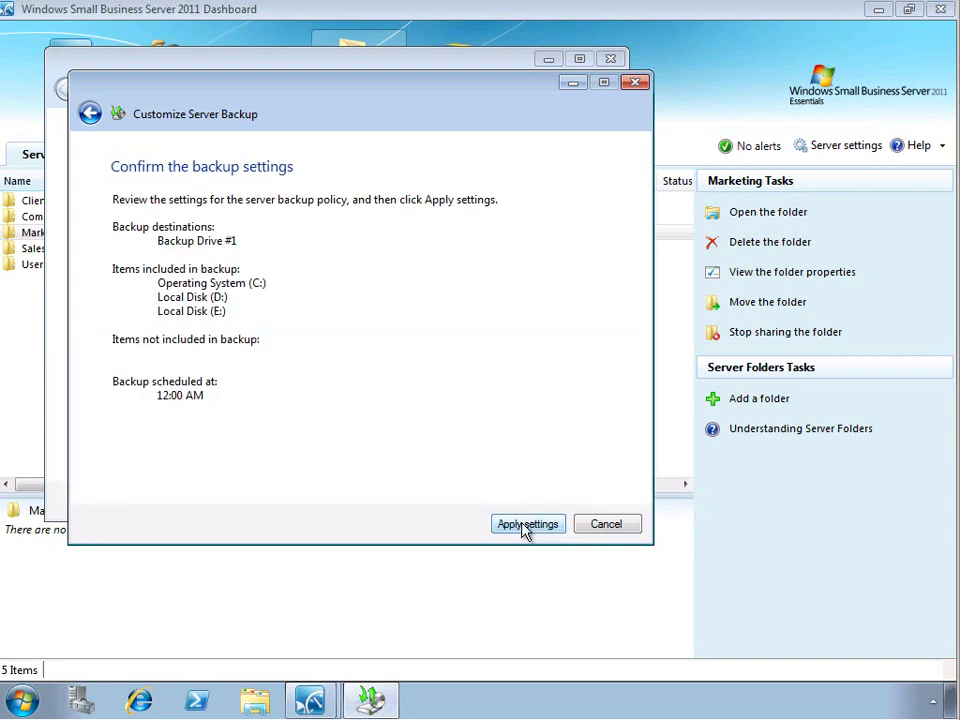
{"action": "left_click", "coordinate": [525, 525]}
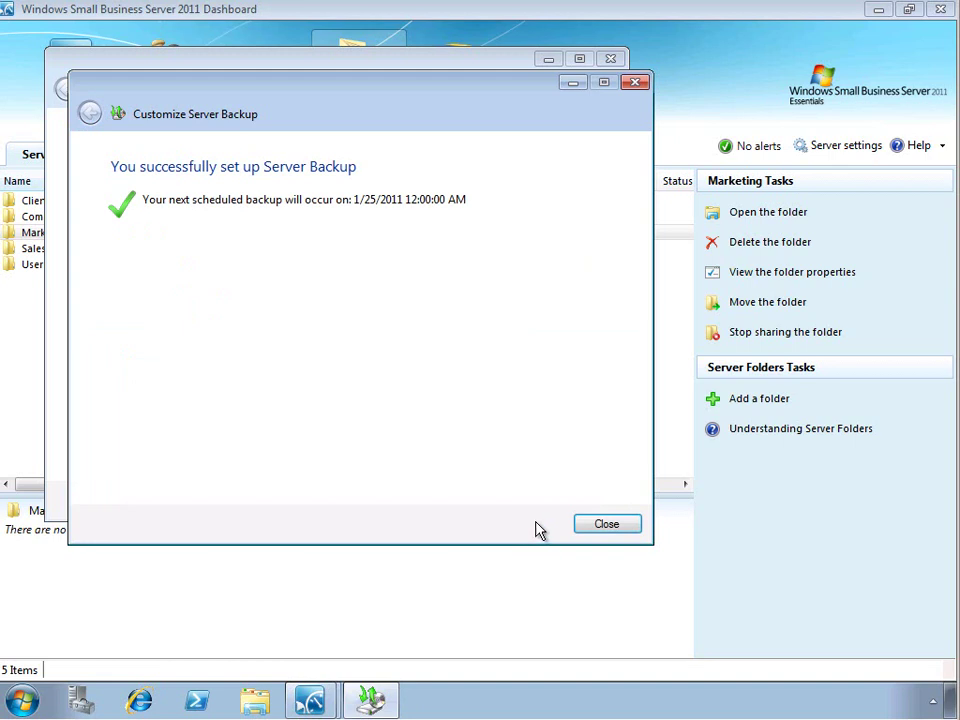
{"action": "left_click", "coordinate": [587, 531]}
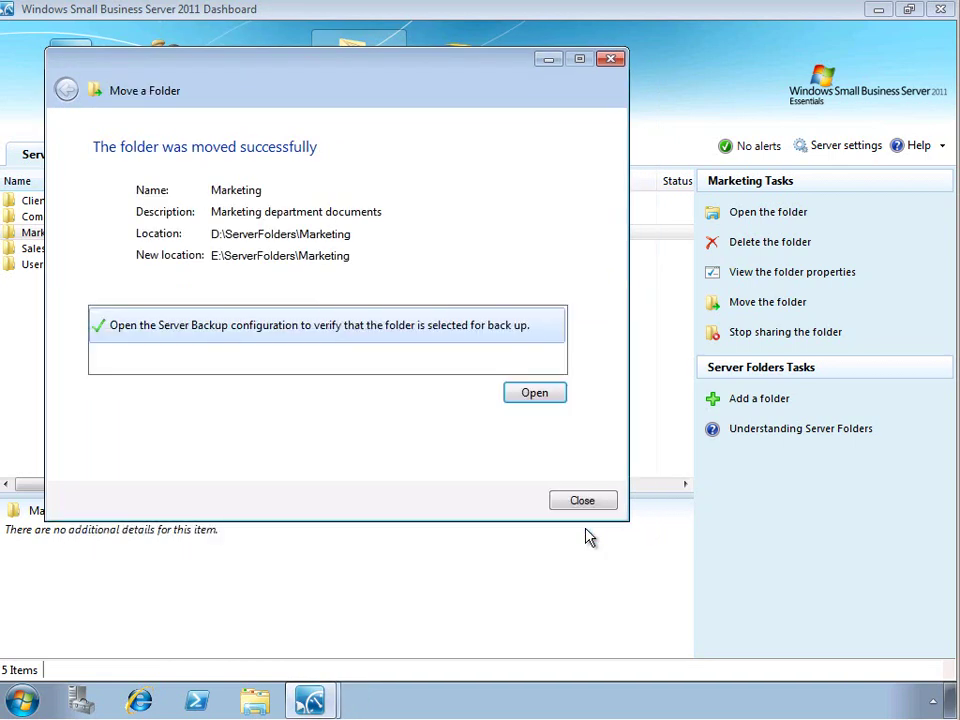